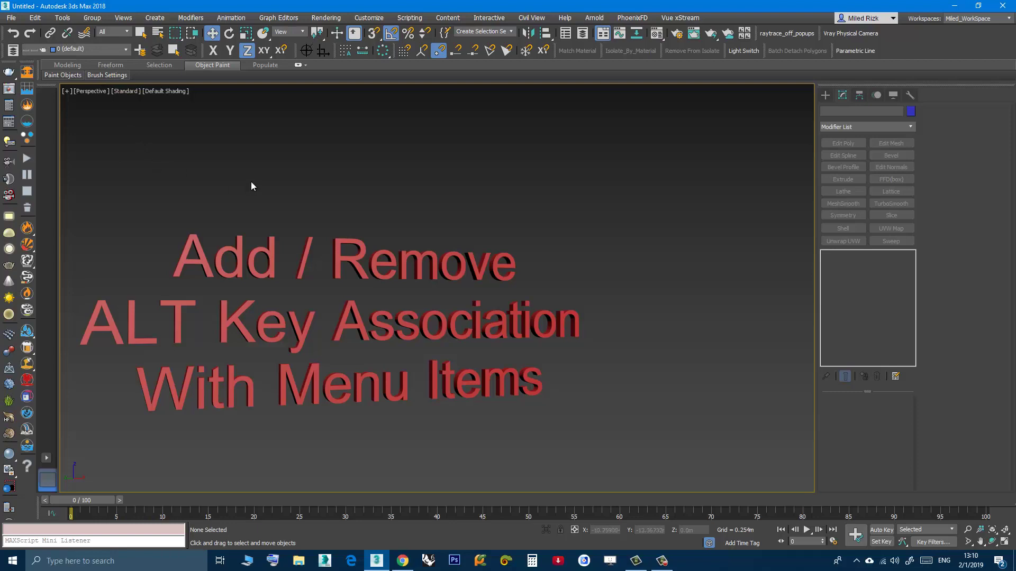
Demonstrate the Alt+T and Alt+G menu accelerators and reveal the accelerator letters
{"action": "key", "text": "alt+t"}
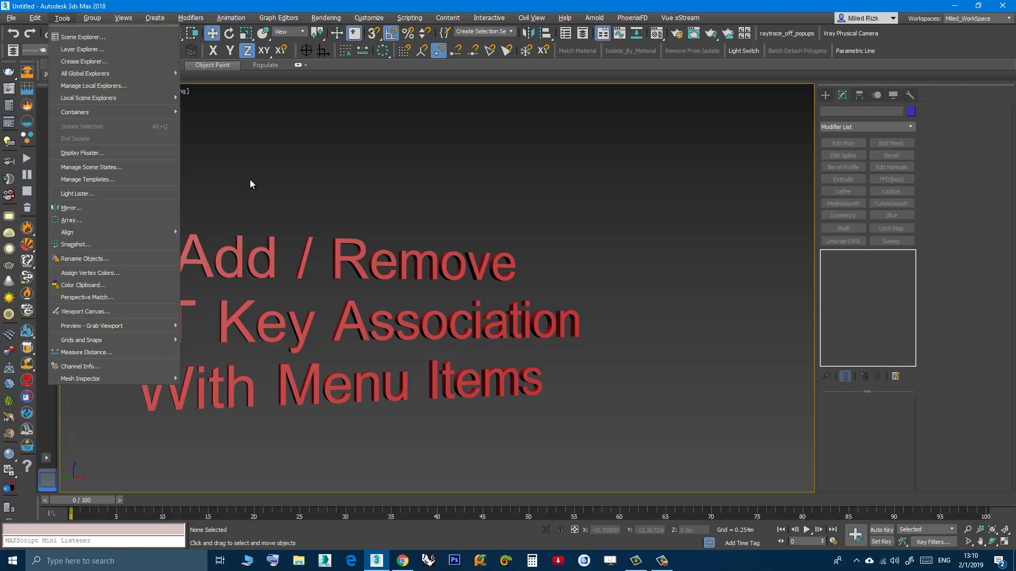
{"action": "key", "text": "Escape"}
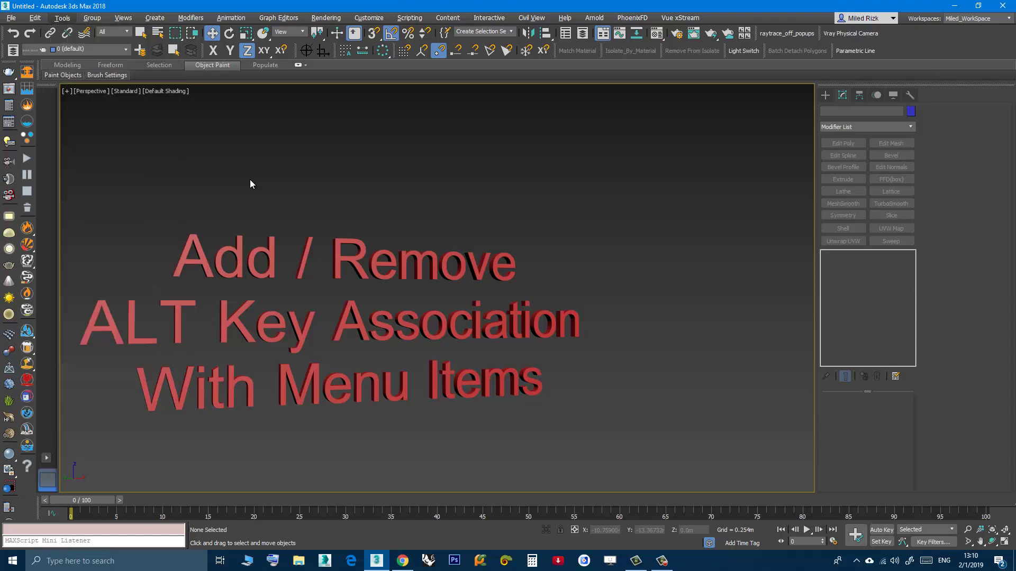
{"action": "key", "text": "alt+g"}
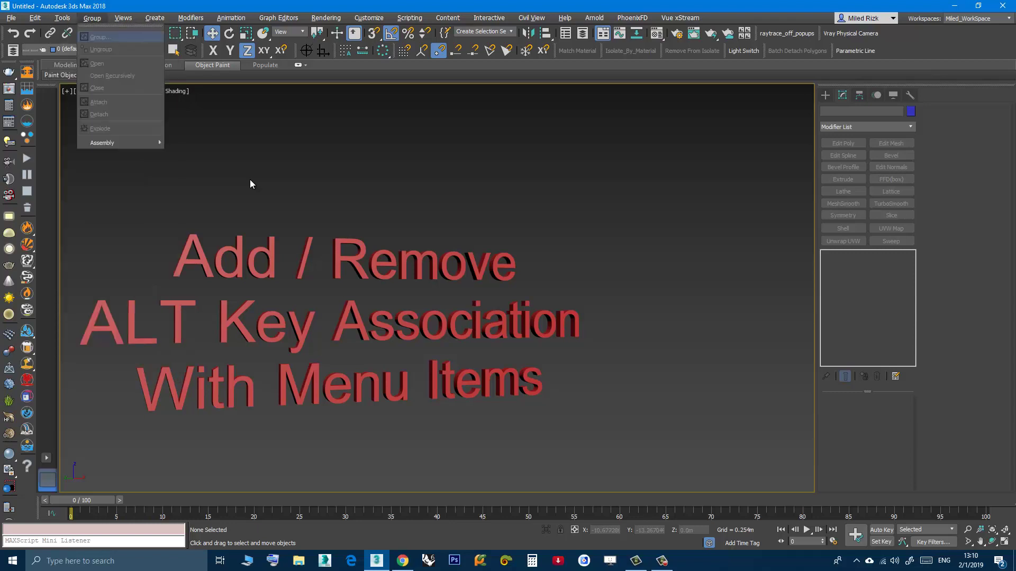
{"action": "key", "text": "Escape"}
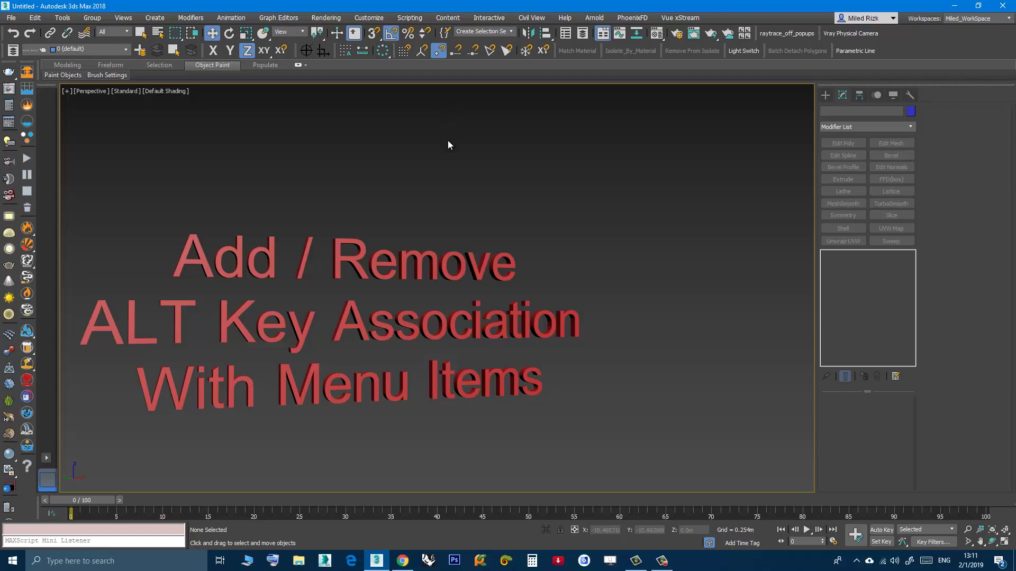
{"action": "key", "text": "alt"}
Bring up Customize User Interface from the Customize menu on its Menus section
{"action": "left_click", "coordinate": [368, 19]}
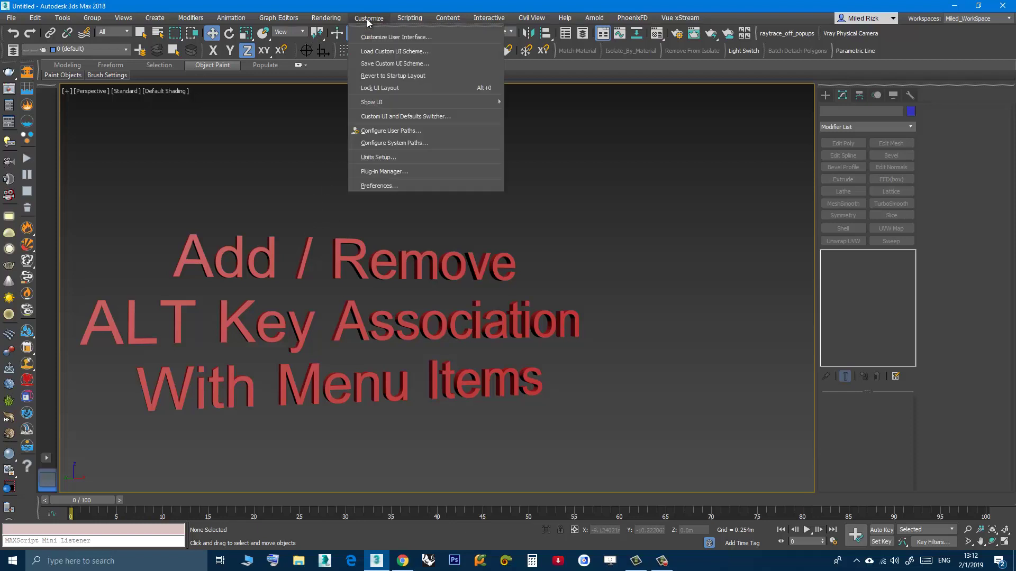
{"action": "left_click", "coordinate": [390, 39]}
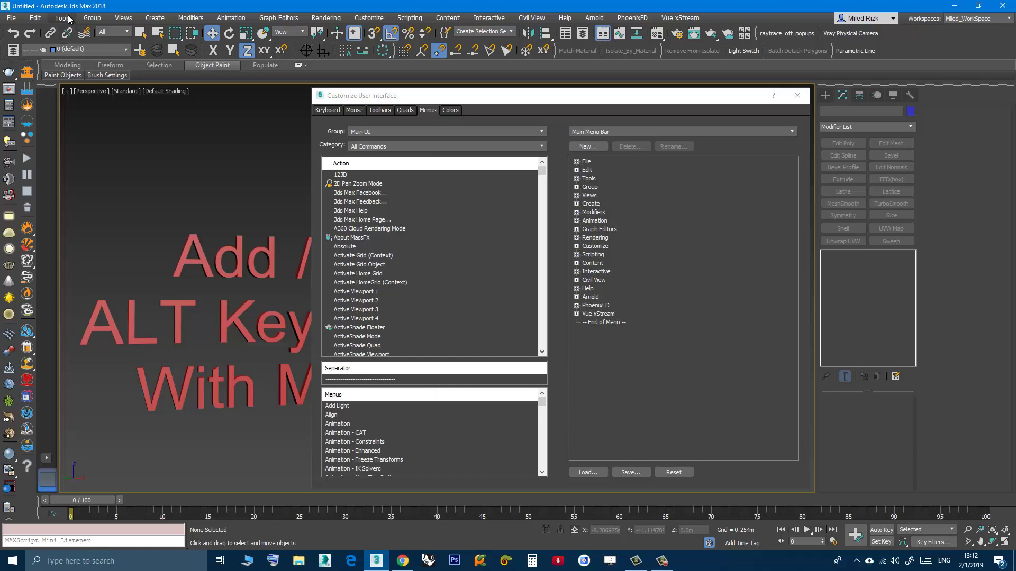
Give the Tools menu entry the custom name &Tools via Edit Menu Item Name and close it
{"action": "left_click", "coordinate": [591, 180]}
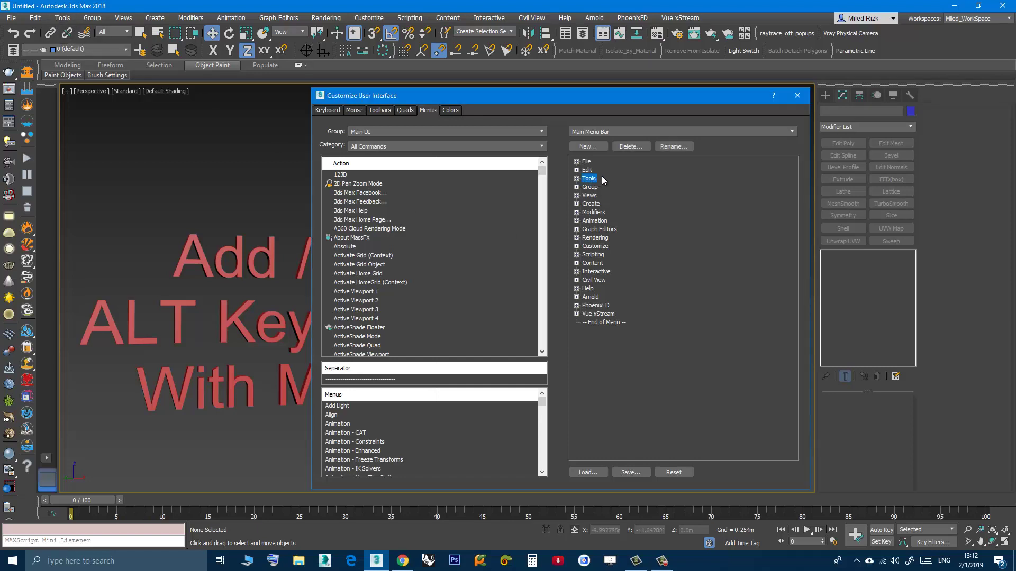
{"action": "right_click", "coordinate": [588, 177]}
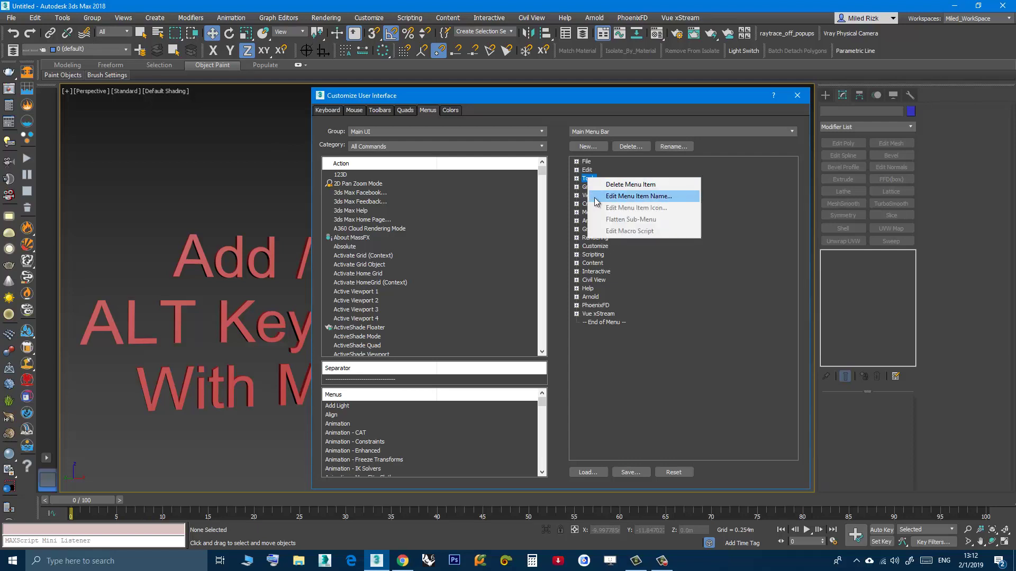
{"action": "left_click", "coordinate": [638, 197]}
{"action": "left_click_drag", "start_coordinate": [577, 262], "coordinate": [643, 266]}
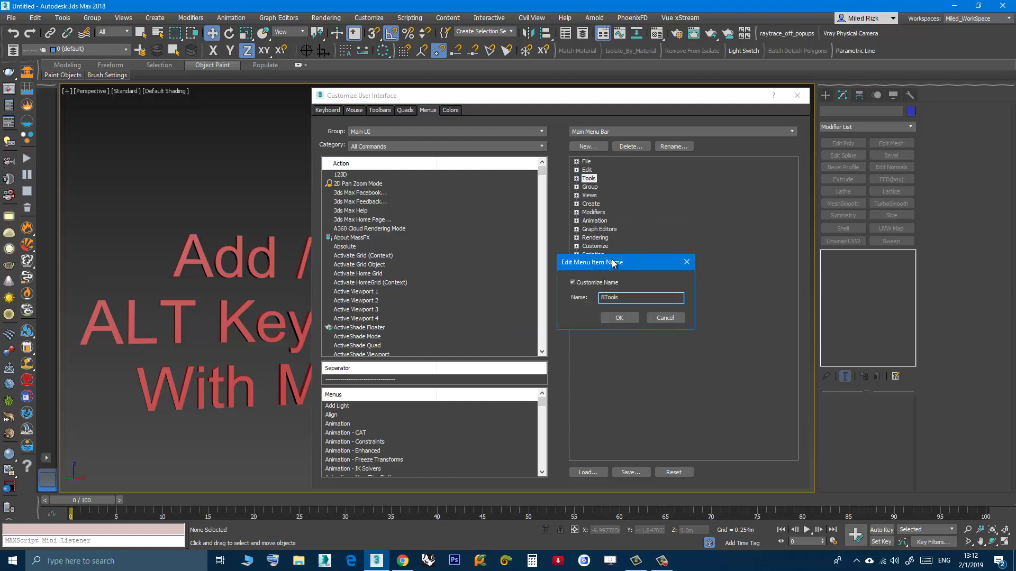
{"action": "left_click", "coordinate": [571, 282]}
{"action": "left_click", "coordinate": [659, 318]}
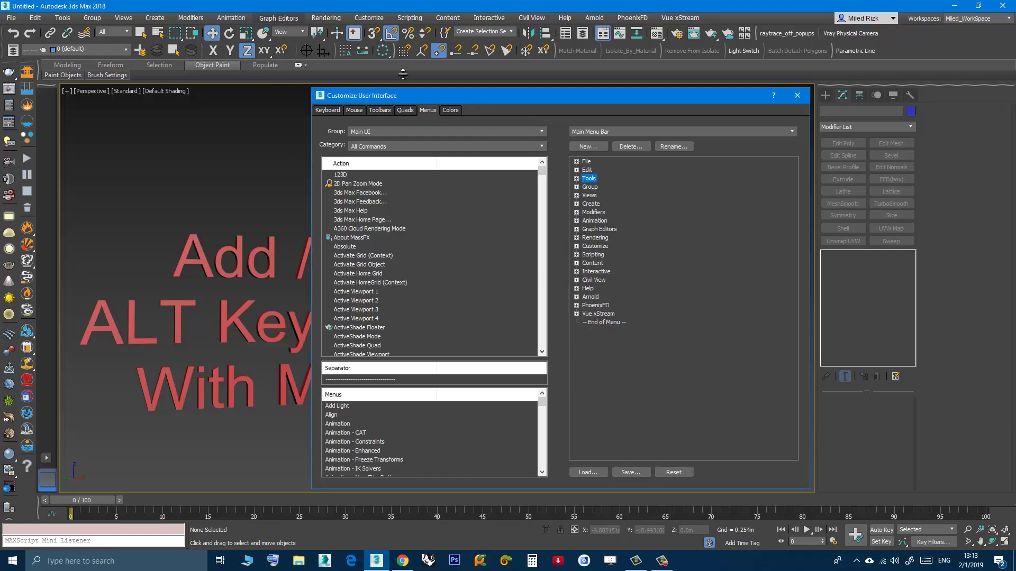
{"action": "left_click", "coordinate": [596, 232]}
{"action": "right_click", "coordinate": [596, 232]}
{"action": "left_click", "coordinate": [617, 248]}
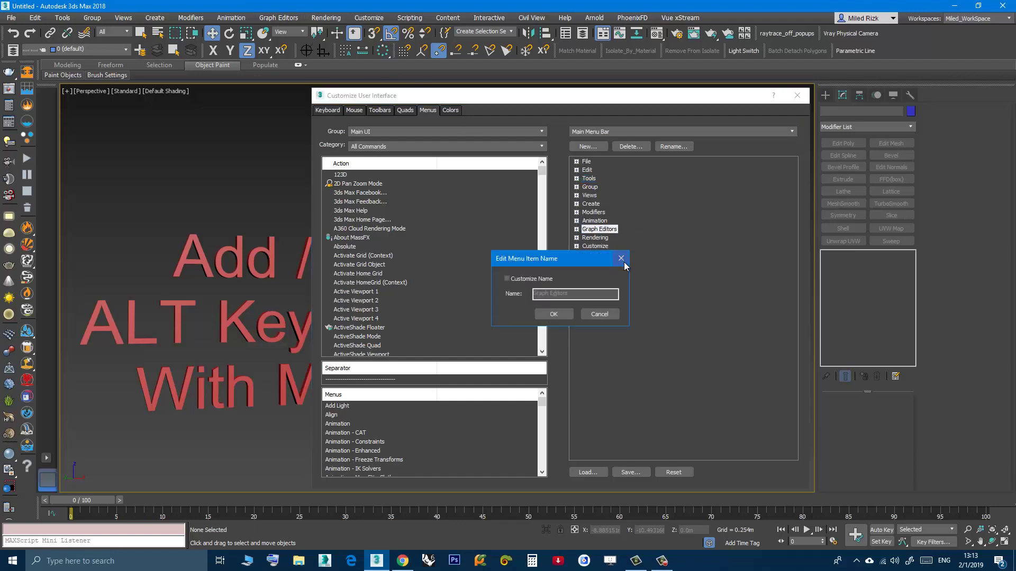
{"action": "left_click", "coordinate": [508, 279]}
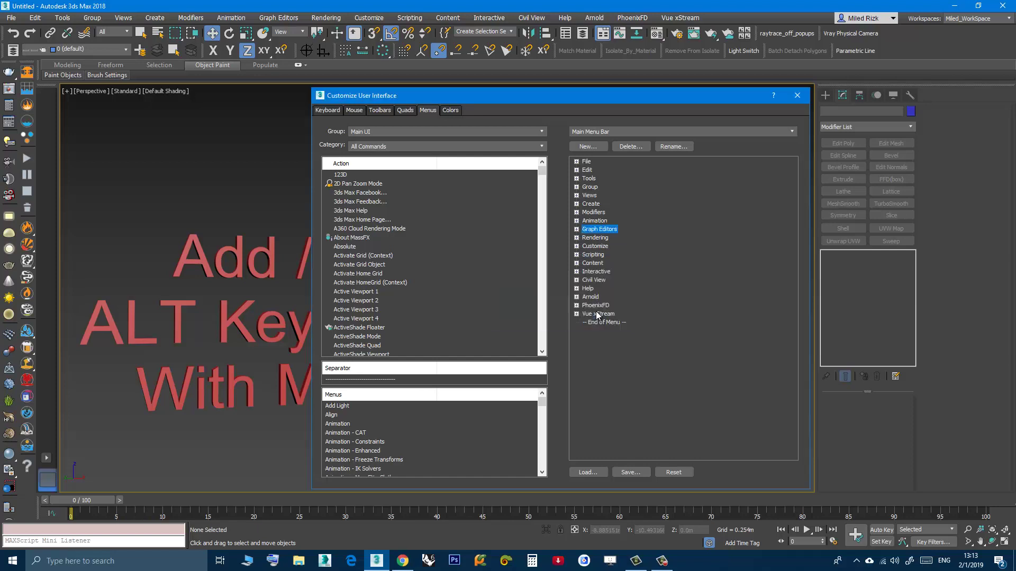
Review the Tools naming settings once more, then close the Customize User Interface dialog
{"action": "left_click", "coordinate": [589, 179]}
{"action": "right_click", "coordinate": [590, 180]}
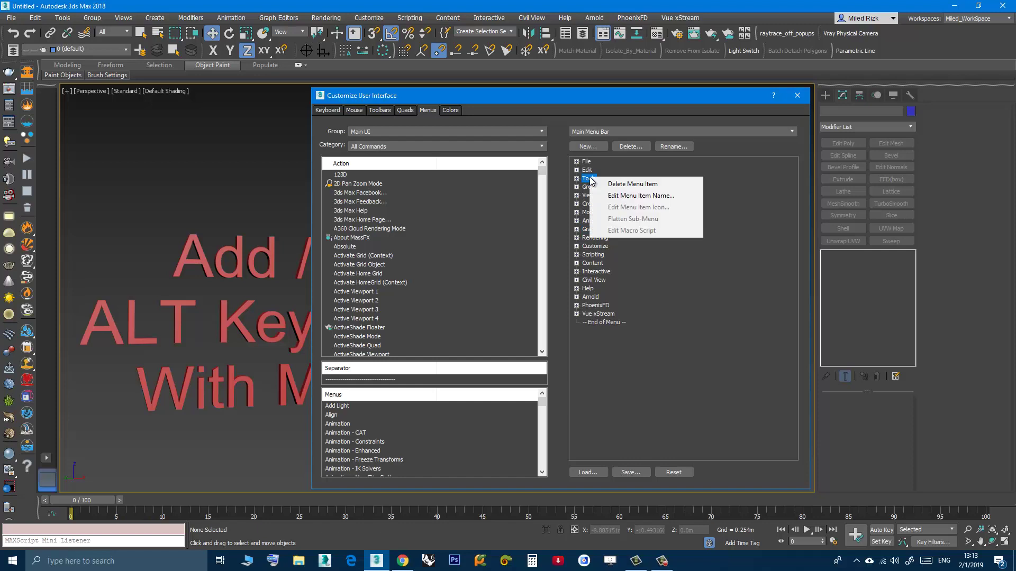
{"action": "left_click", "coordinate": [636, 196]}
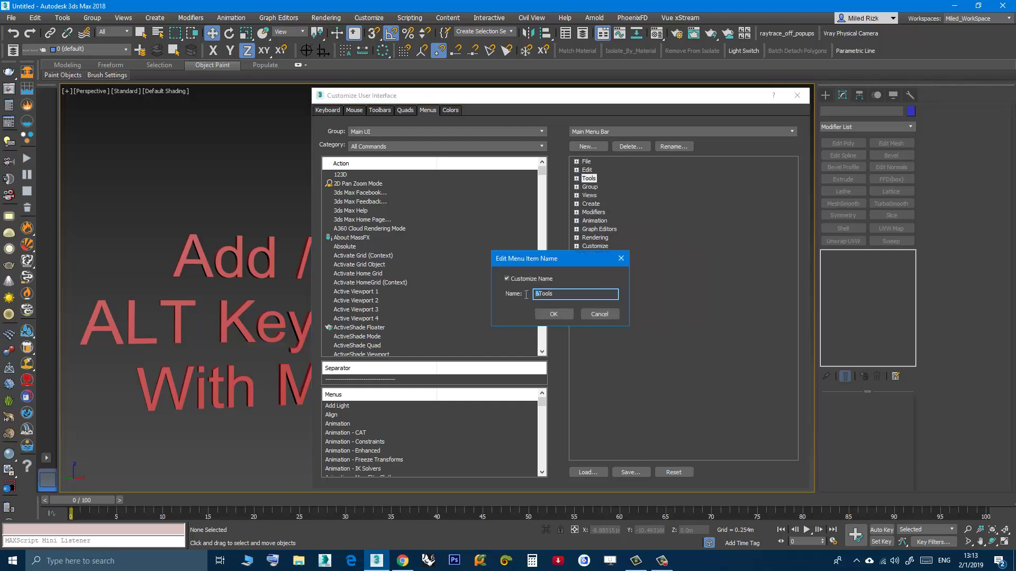
{"action": "left_click", "coordinate": [553, 314]}
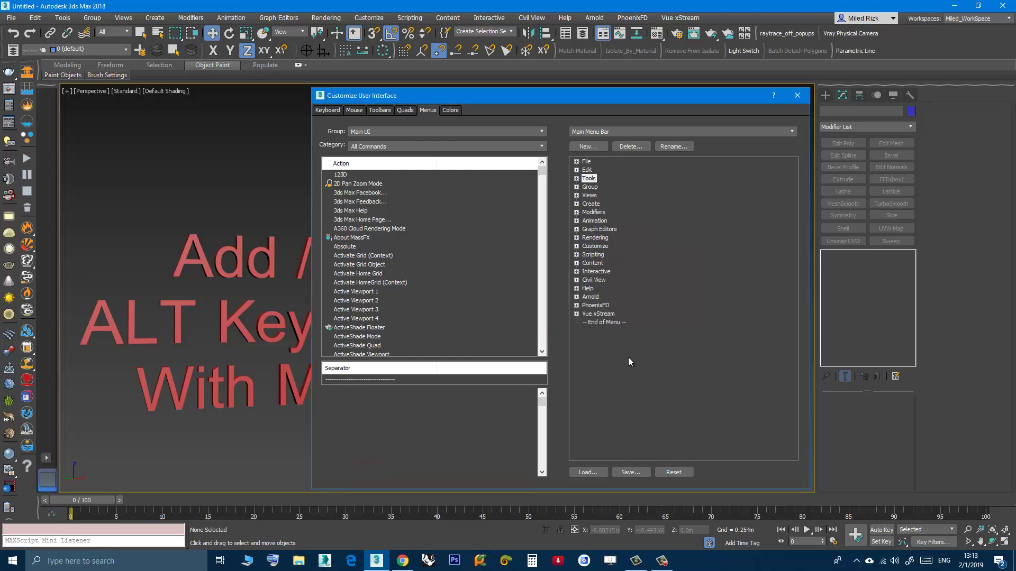
{"action": "left_click", "coordinate": [796, 96]}
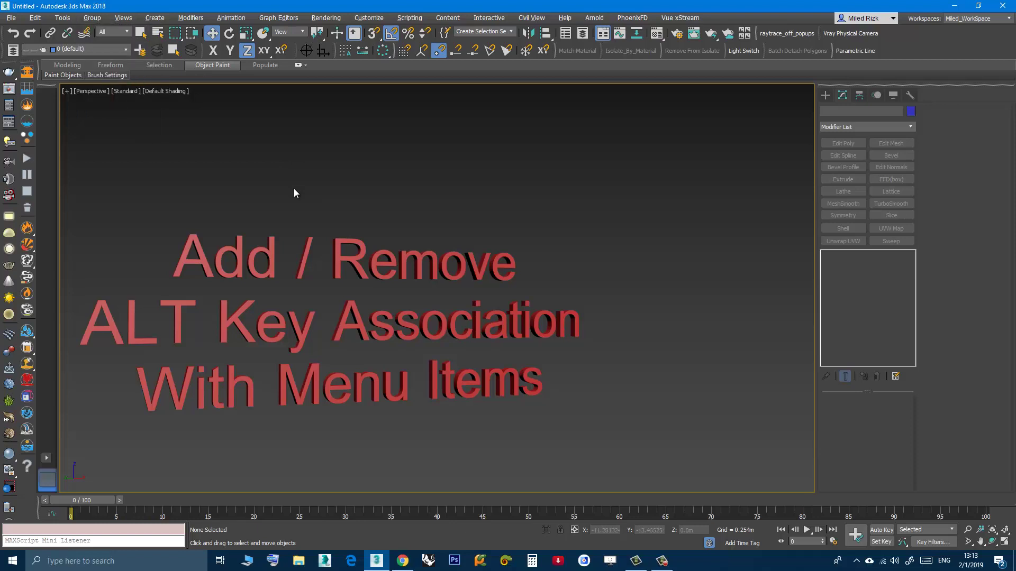
Demonstrate the Alt+E and Alt+G accelerators and leave the Customize menu dropped down with Alt+C
{"action": "key", "text": "alt+e"}
{"action": "key", "text": "Escape"}
{"action": "key", "text": "alt+g"}
{"action": "key", "text": "Escape"}
{"action": "key", "text": "alt+c"}
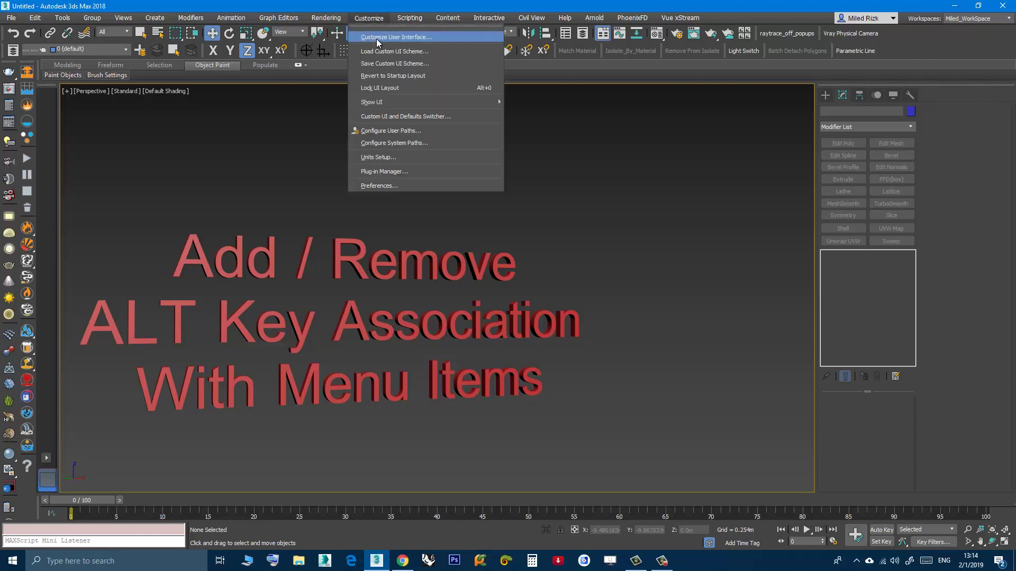
Reopen Customize User Interface through the Alt+C, U keyboard accelerators
{"action": "key", "text": "Escape"}
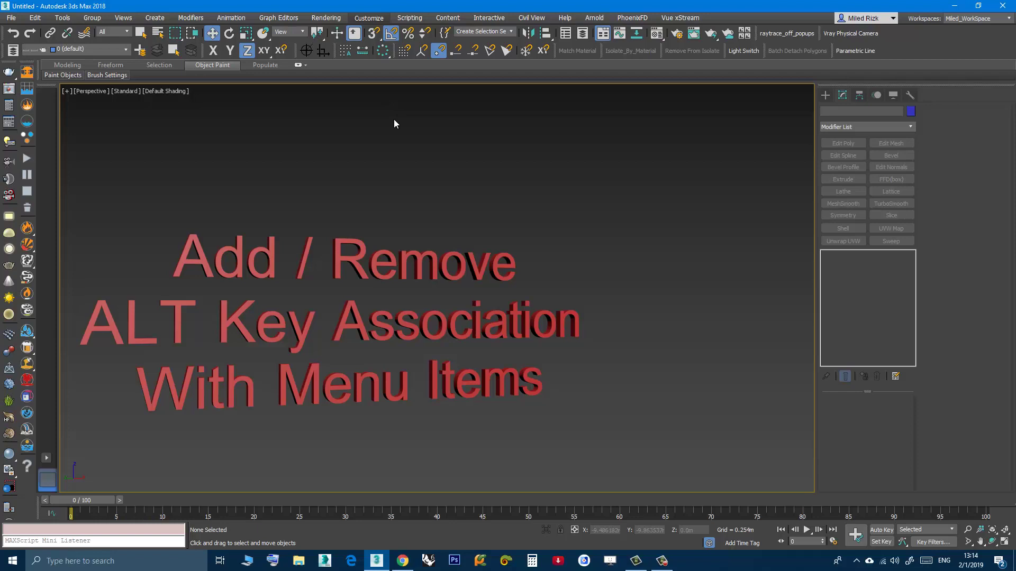
{"action": "key", "text": "alt+c"}
{"action": "key", "text": "u"}
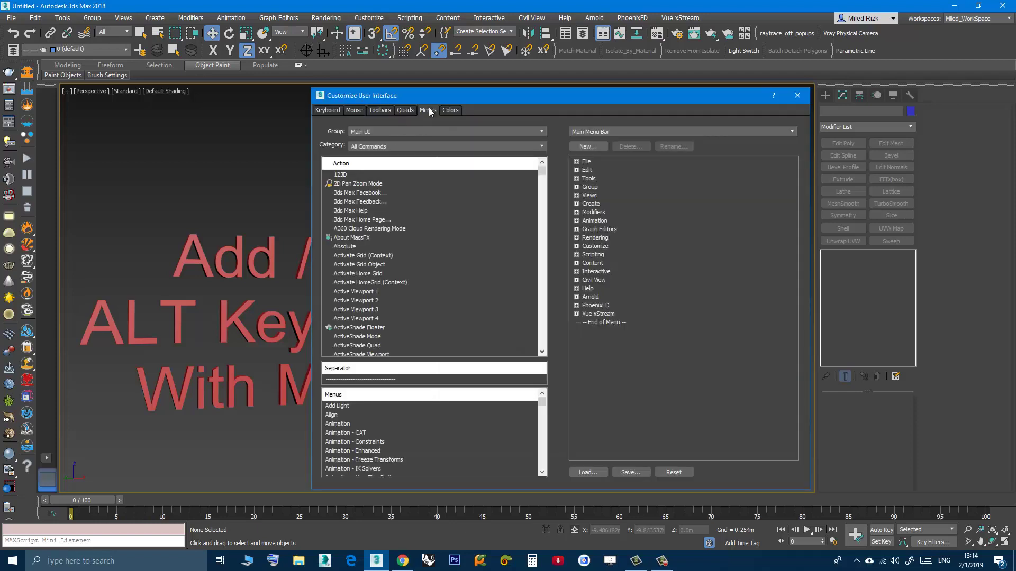
Give the Interactive menu entry the custom name &Interactive with an Alt accelerator and confirm
{"action": "left_click", "coordinate": [592, 272]}
{"action": "right_click", "coordinate": [593, 273]}
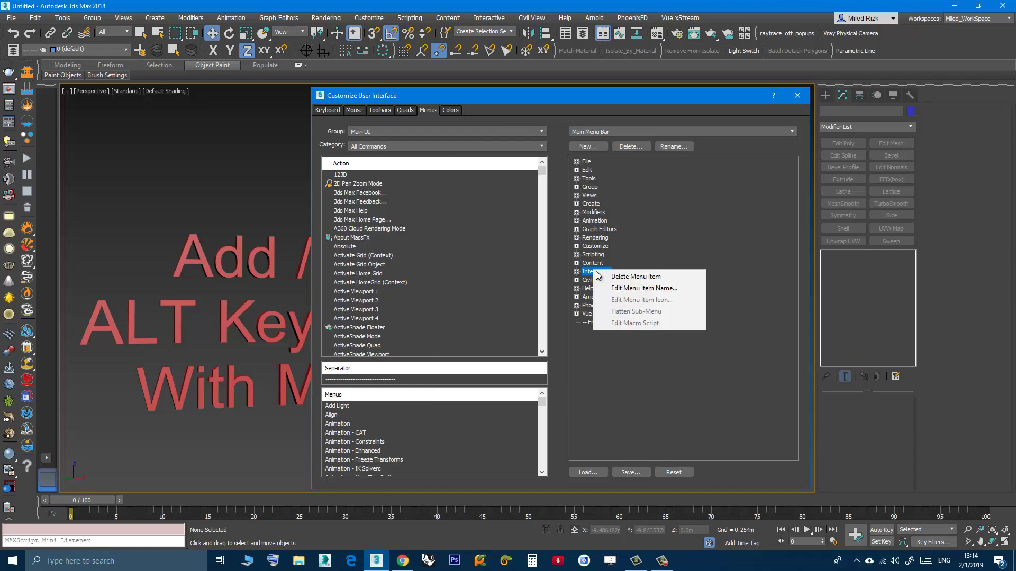
{"action": "left_click", "coordinate": [620, 290]}
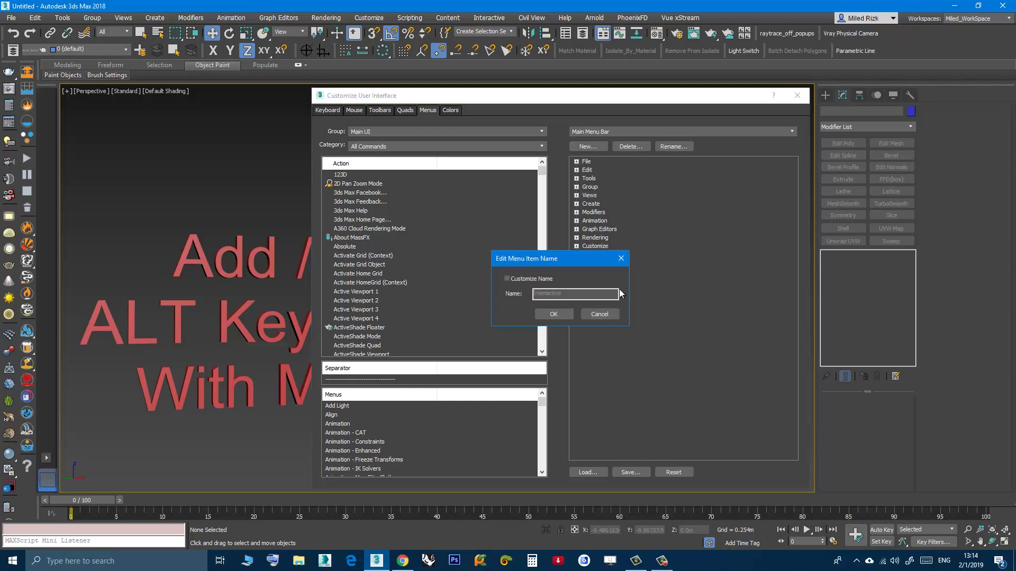
{"action": "left_click_drag", "start_coordinate": [547, 259], "coordinate": [404, 263]}
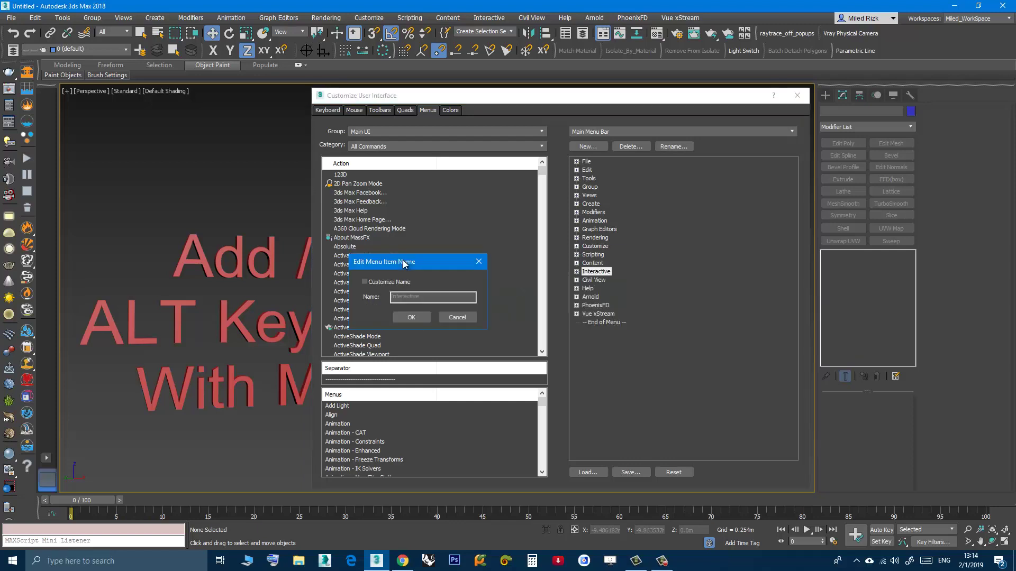
{"action": "left_click", "coordinate": [368, 285]}
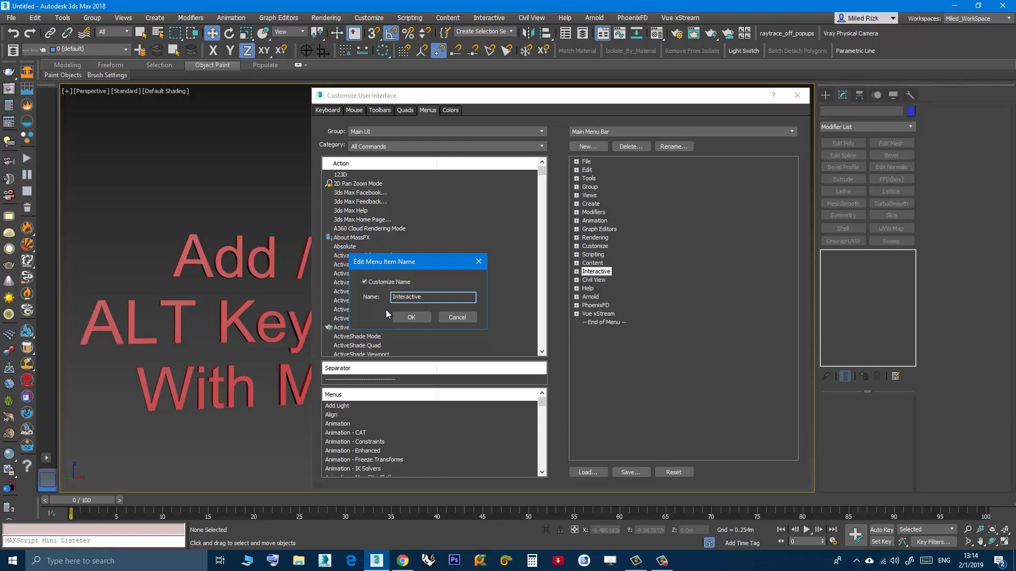
{"action": "type", "text": "&"}
{"action": "left_click", "coordinate": [411, 318]}
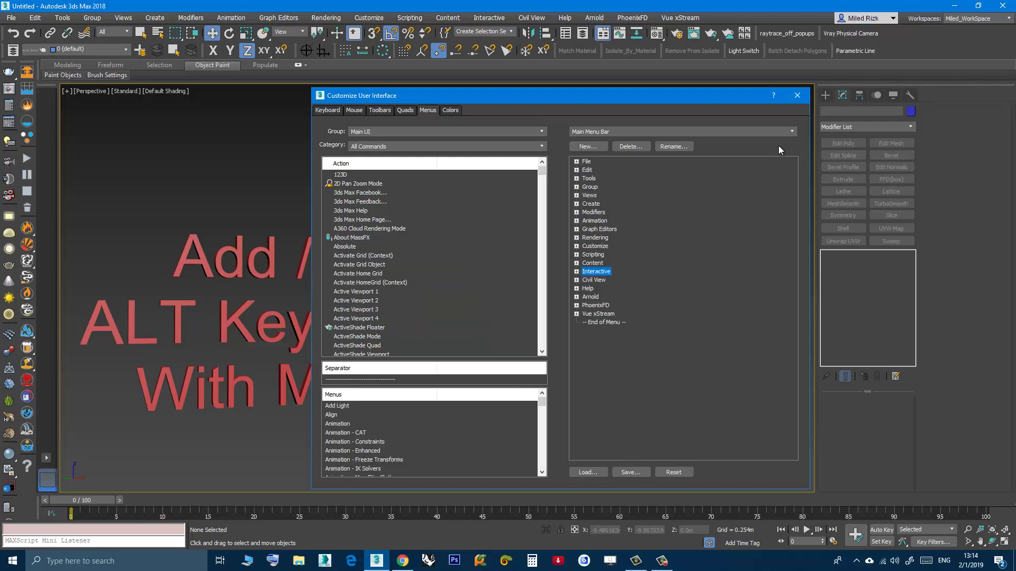
{"action": "left_click", "coordinate": [798, 97]}
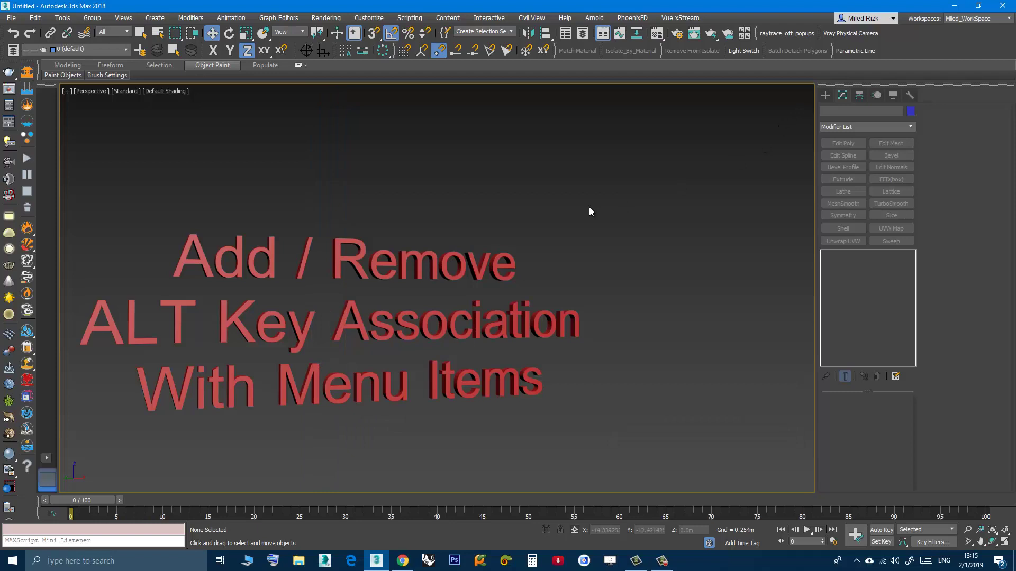
{"action": "key", "text": "alt+i"}
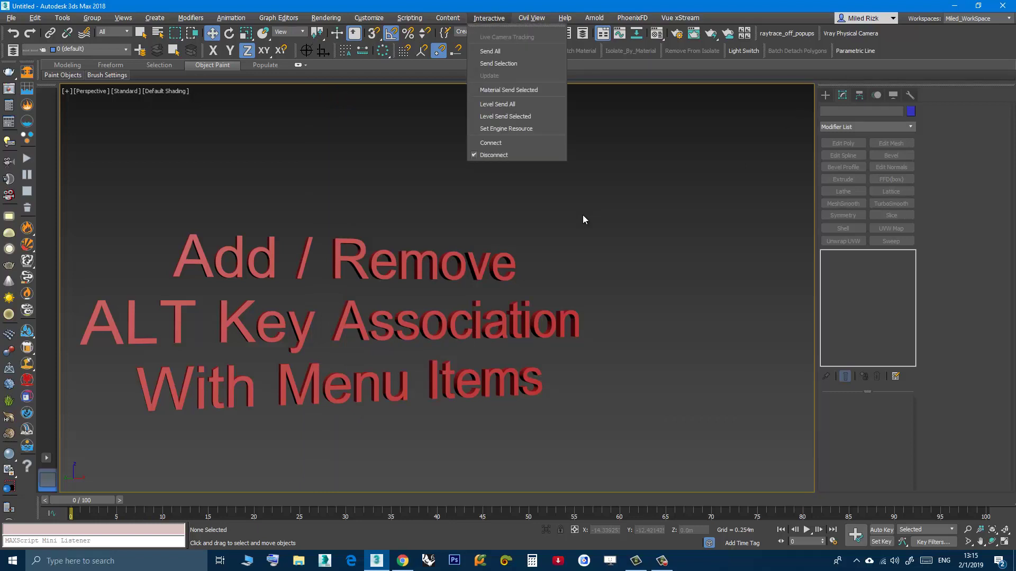
{"action": "key", "text": "Escape"}
{"action": "left_click", "coordinate": [488, 17]}
{"action": "left_click", "coordinate": [683, 216]}
{"action": "key", "text": "alt+i"}
{"action": "key", "text": "Escape"}
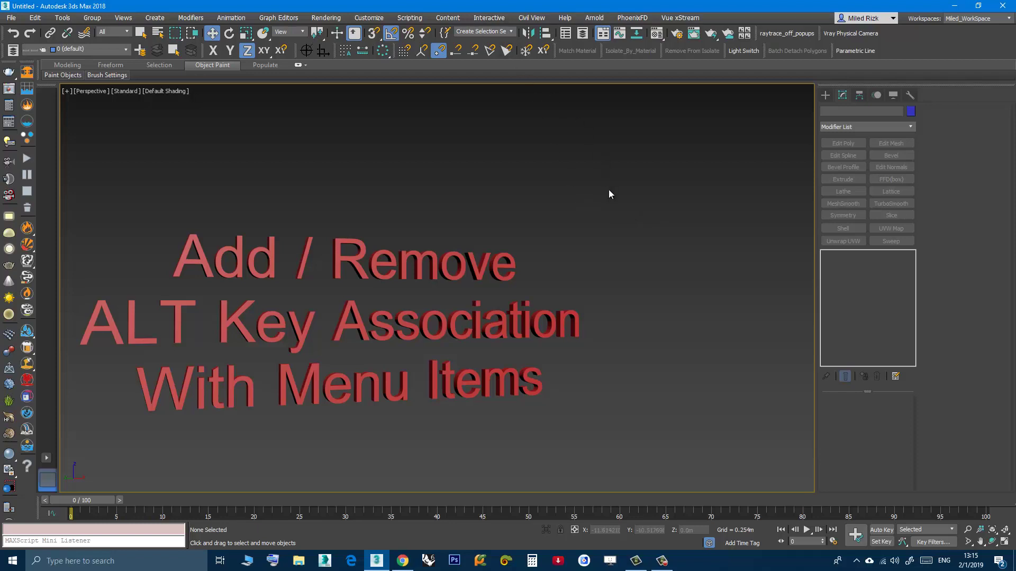
Create a box beside the title text from the quad menu and select it
{"action": "right_click", "coordinate": [610, 278]}
{"action": "left_click", "coordinate": [623, 238]}
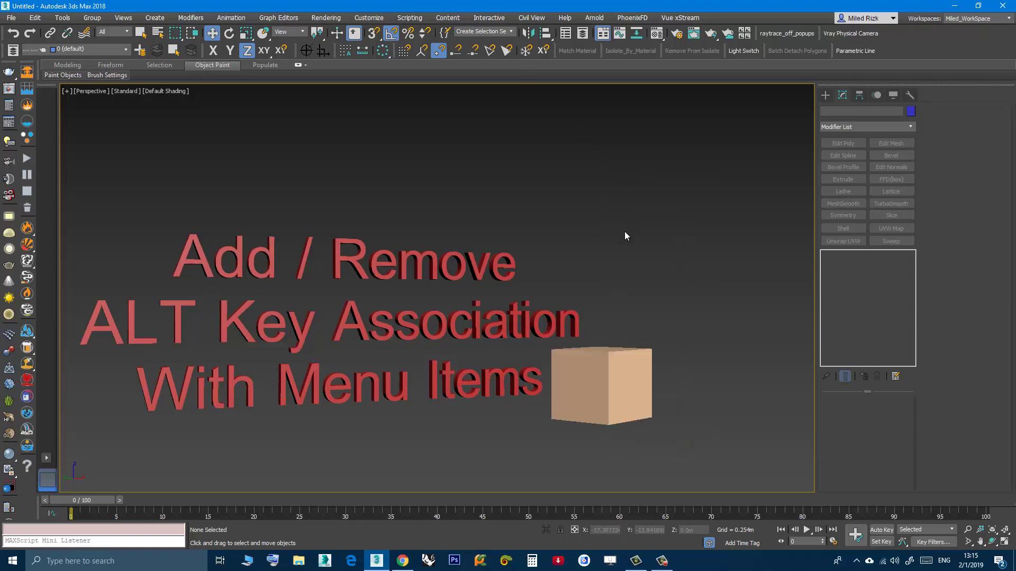
{"action": "scroll", "coordinate": [613, 260], "scroll_direction": "down", "scroll_amount": 3}
{"action": "mouse_move", "coordinate": [551, 341]}
{"action": "middle_mouse_down"}
{"action": "mouse_move", "coordinate": [421, 350]}
{"action": "mouse_move", "coordinate": [437, 372]}
{"action": "mouse_move", "coordinate": [485, 359]}
{"action": "middle_mouse_up"}
{"action": "scroll", "coordinate": [480, 350], "scroll_direction": "up", "scroll_amount": 4}
{"action": "left_click", "coordinate": [487, 346]}
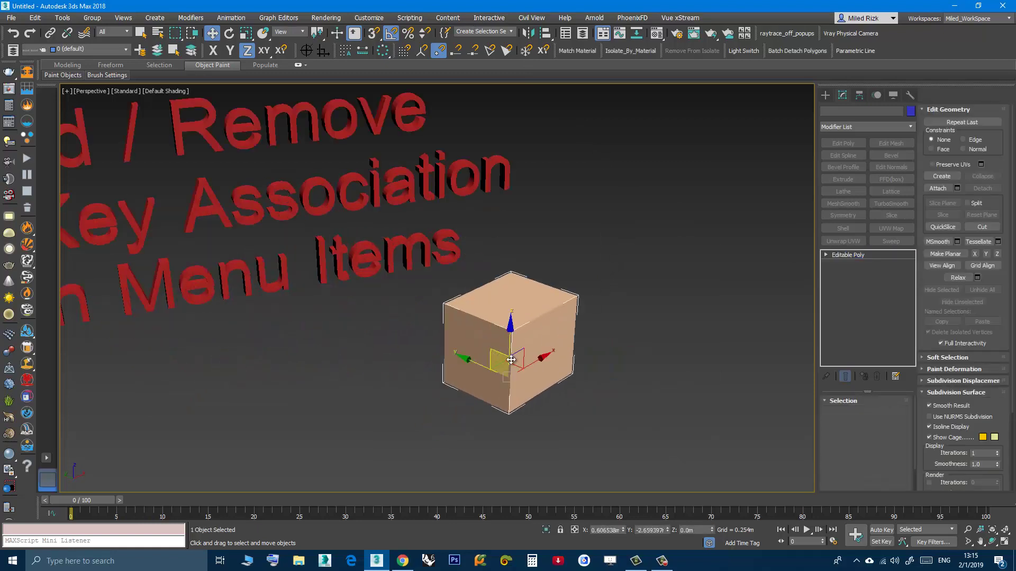
Deselect and reselect Box001 to show it as an Editable Poly with polygon editing active
{"action": "left_click", "coordinate": [592, 256]}
{"action": "left_click", "coordinate": [531, 311]}
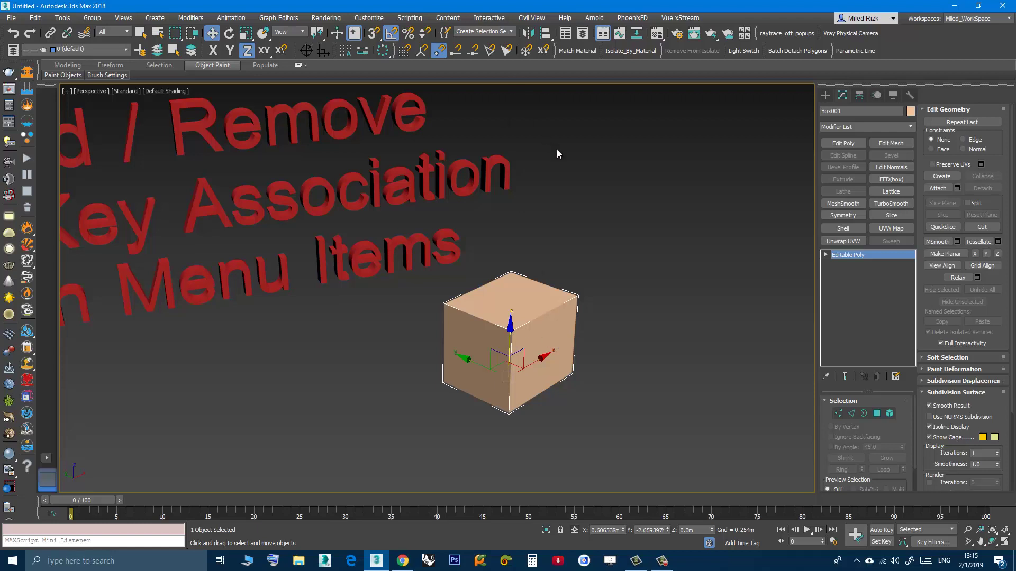
{"action": "left_click", "coordinate": [535, 140]}
{"action": "left_click", "coordinate": [529, 327]}
{"action": "left_click", "coordinate": [878, 414]}
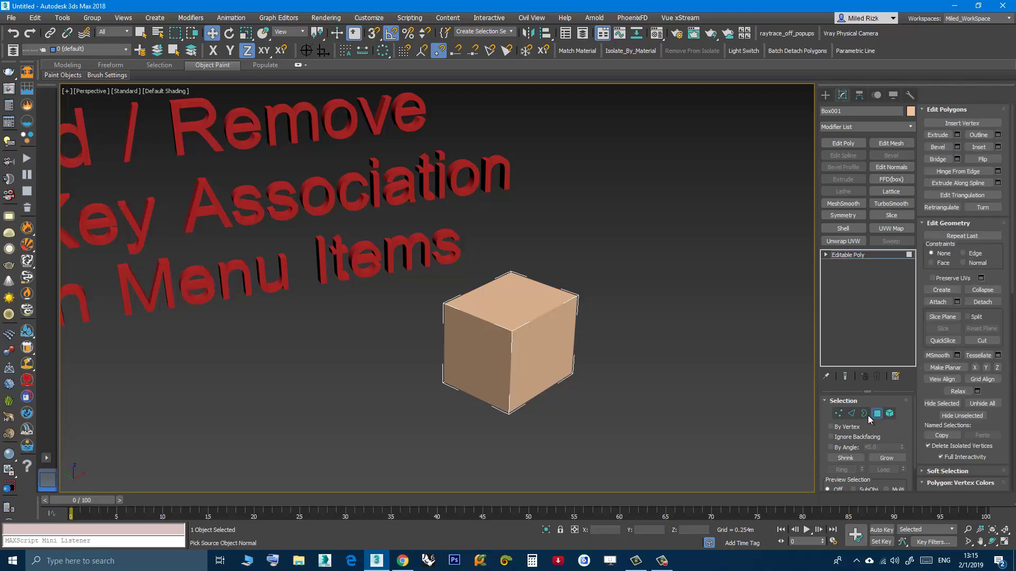
{"action": "left_click", "coordinate": [542, 342]}
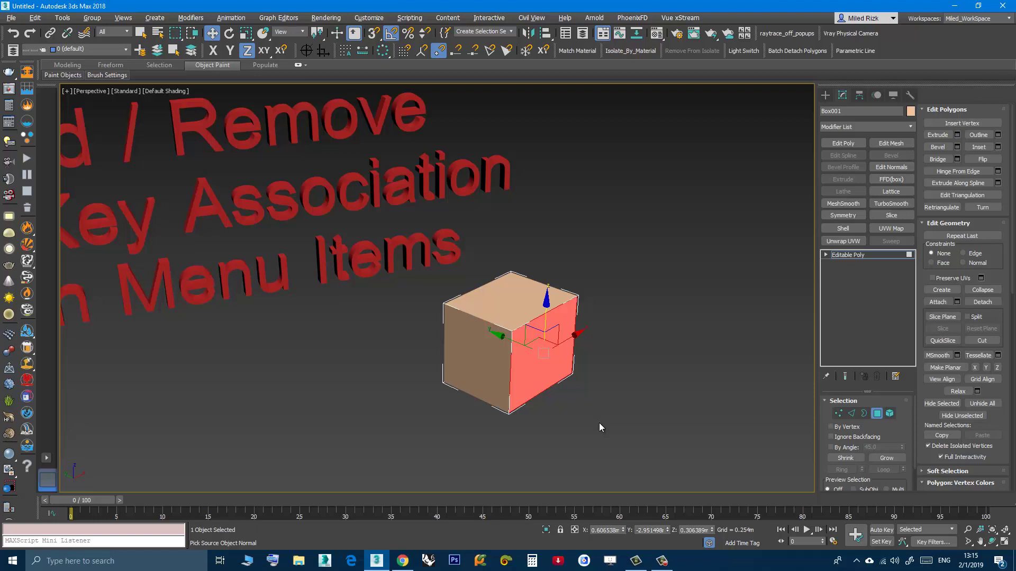
{"action": "key", "text": "alt+i"}
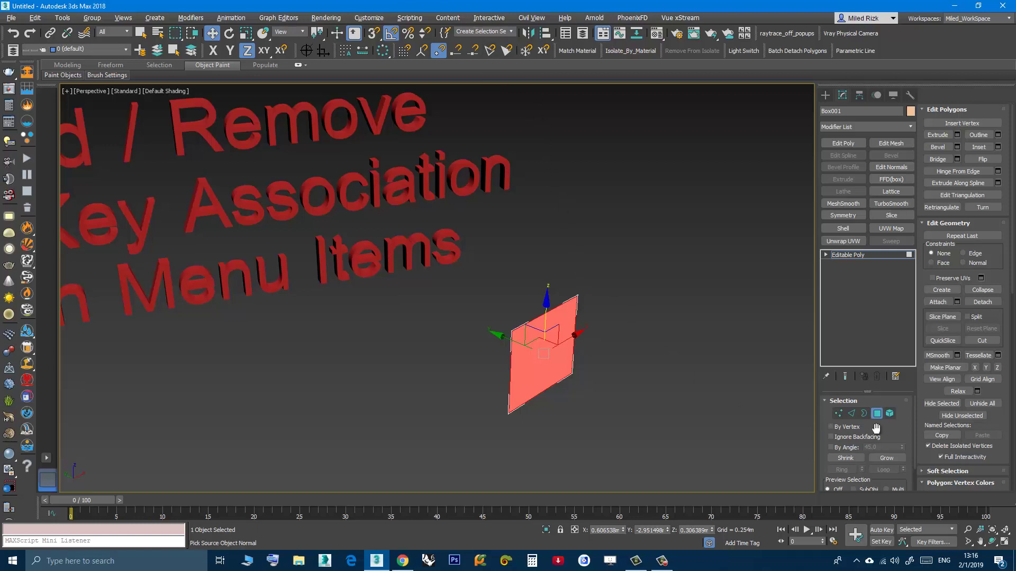
{"action": "left_click", "coordinate": [982, 403]}
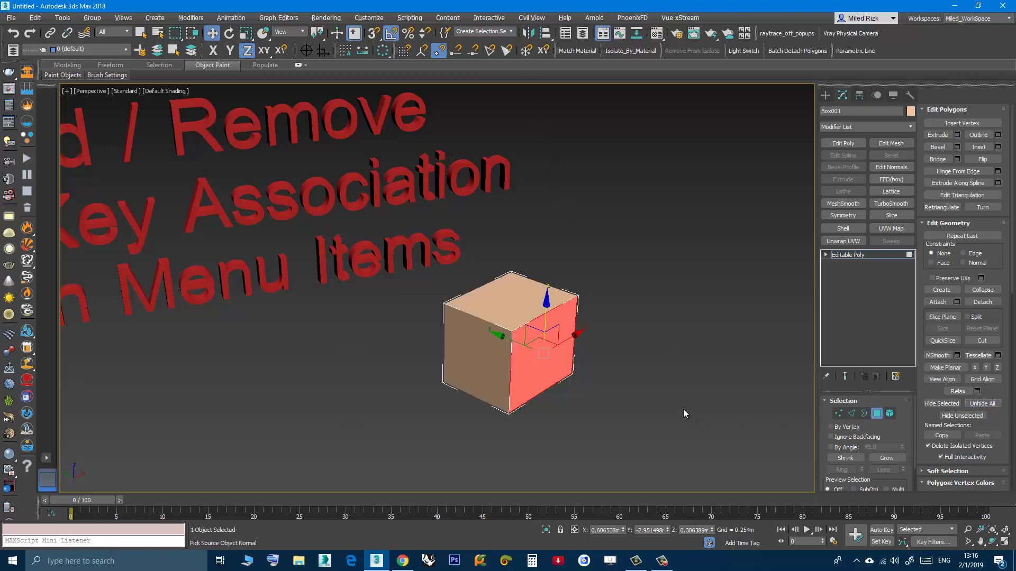
{"action": "left_click", "coordinate": [671, 398]}
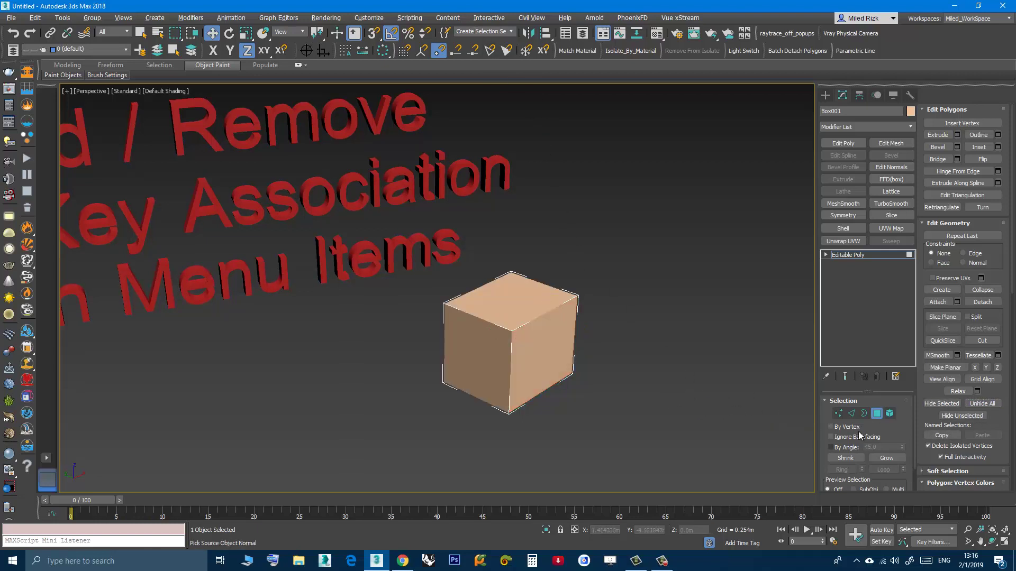
{"action": "left_click", "coordinate": [854, 255]}
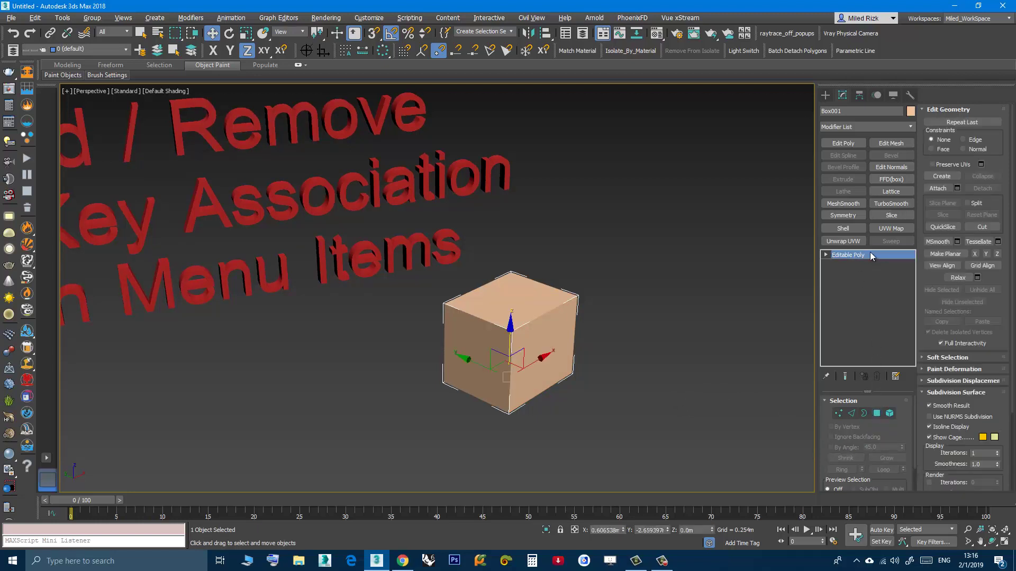
{"action": "left_click", "coordinate": [711, 280]}
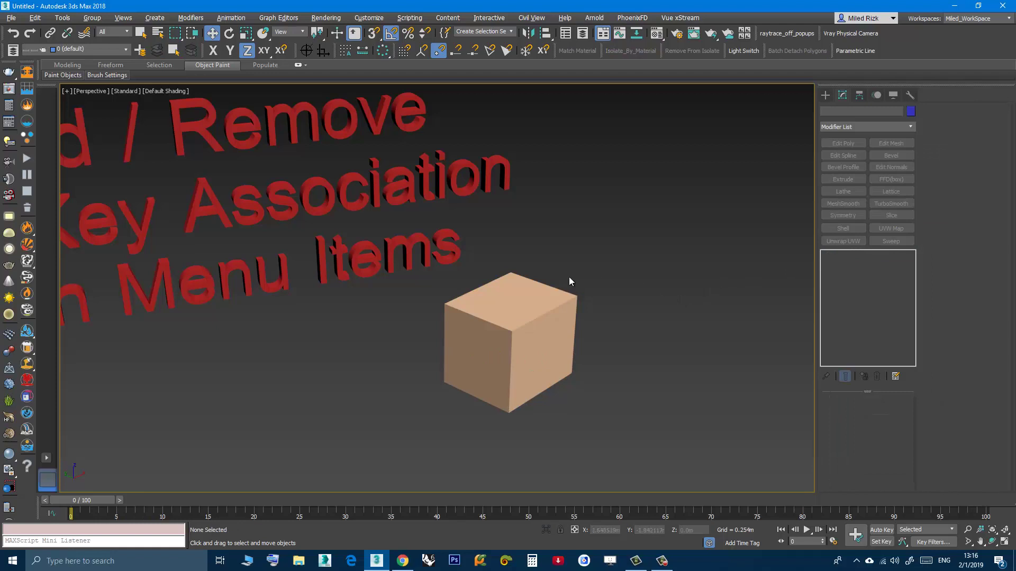
{"action": "middle_click_drag", "start_coordinate": [564, 285], "coordinate": [562, 272]}
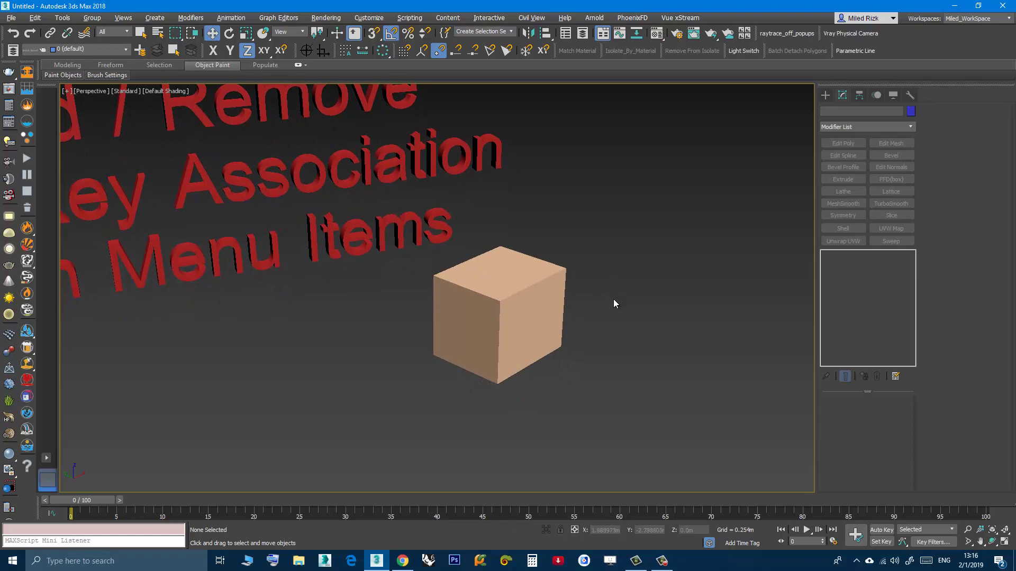
{"action": "middle_click_drag", "start_coordinate": [614, 301], "coordinate": [616, 315]}
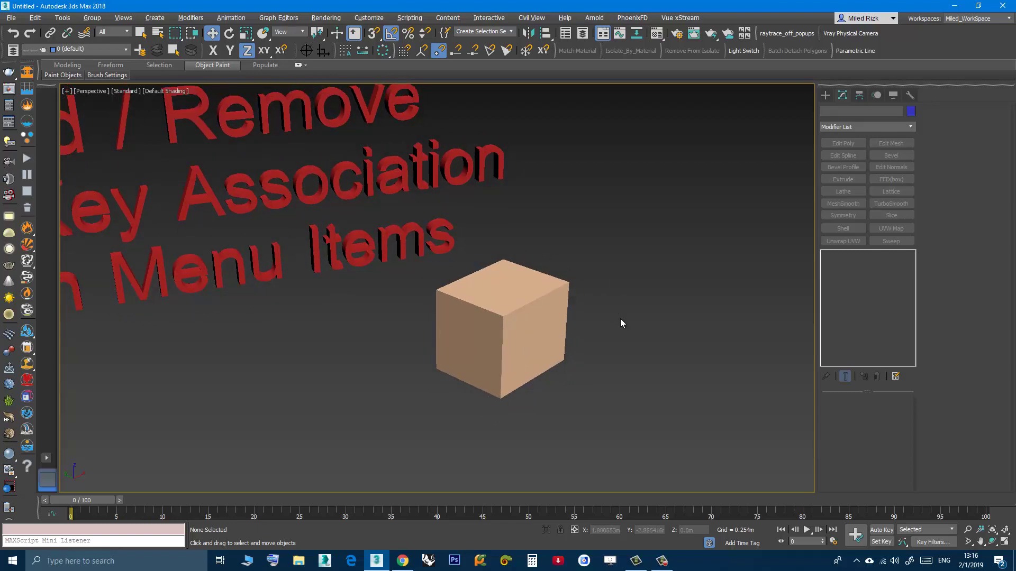
{"action": "left_click", "coordinate": [546, 331]}
{"action": "left_click", "coordinate": [631, 355]}
{"action": "key", "text": "alt+i"}
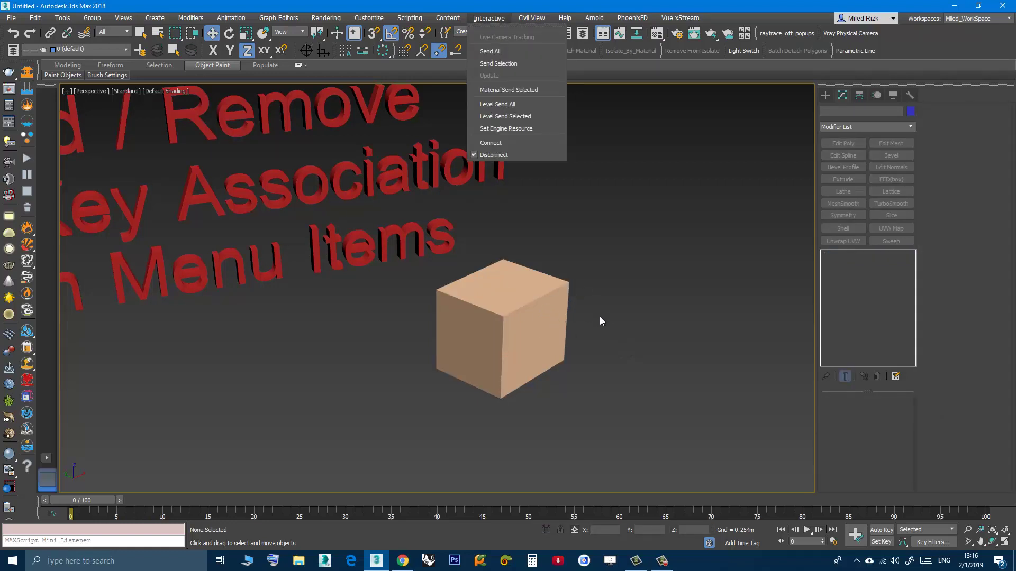
{"action": "key", "text": "Escape"}
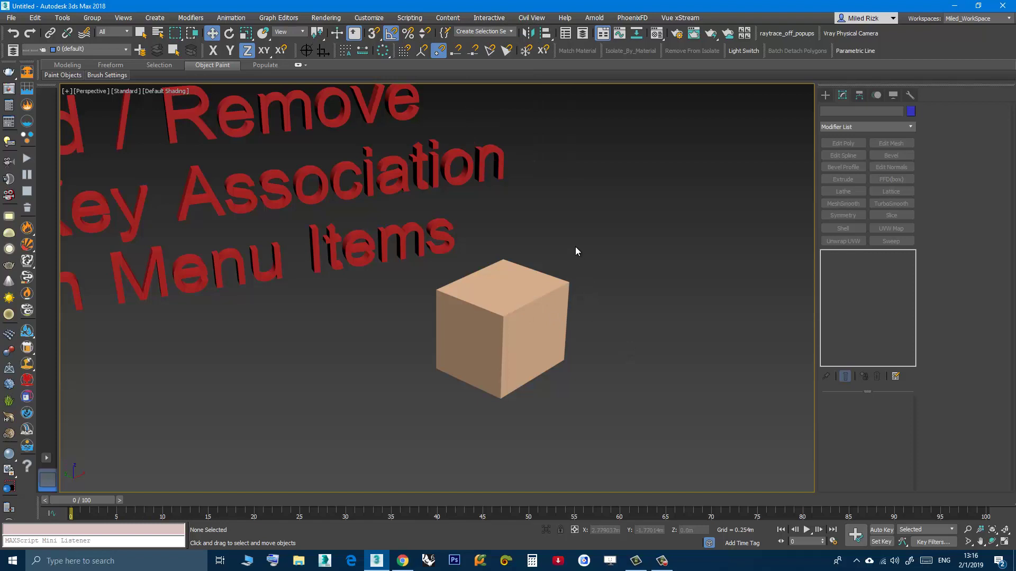
{"action": "key", "text": "alt+i"}
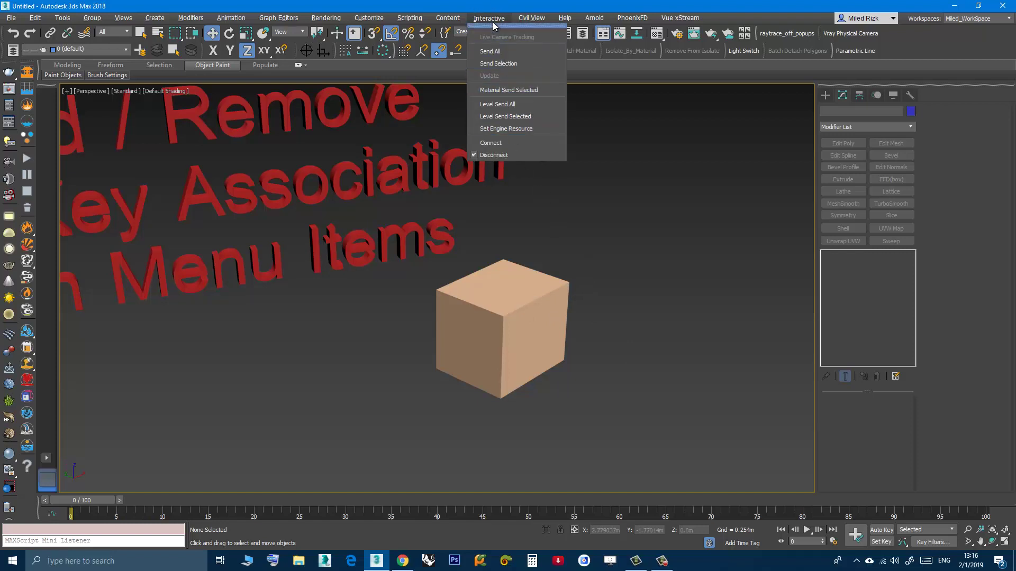
{"action": "key", "text": "Escape"}
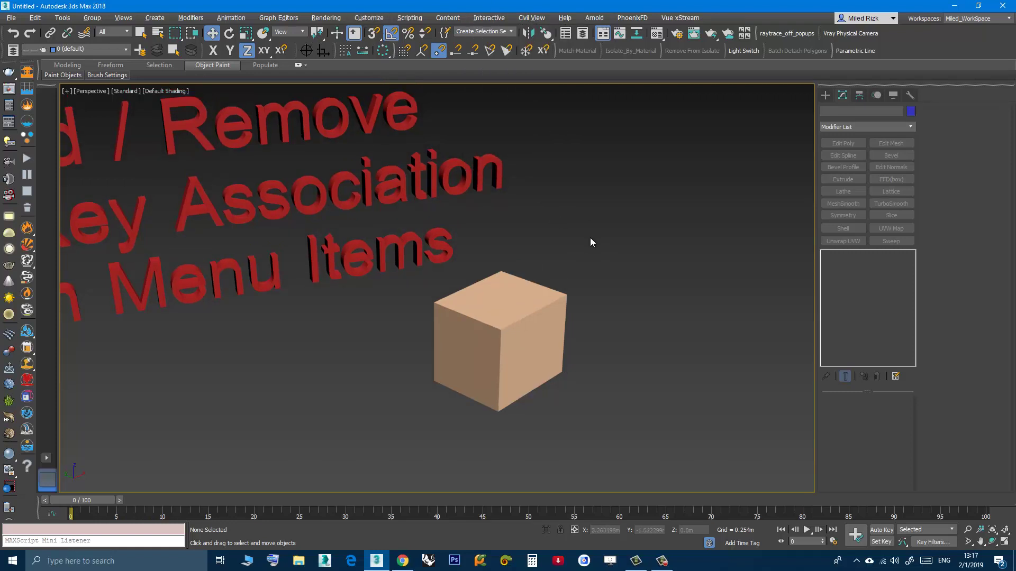
{"action": "middle_click_drag", "start_coordinate": [590, 241], "coordinate": [604, 254]}
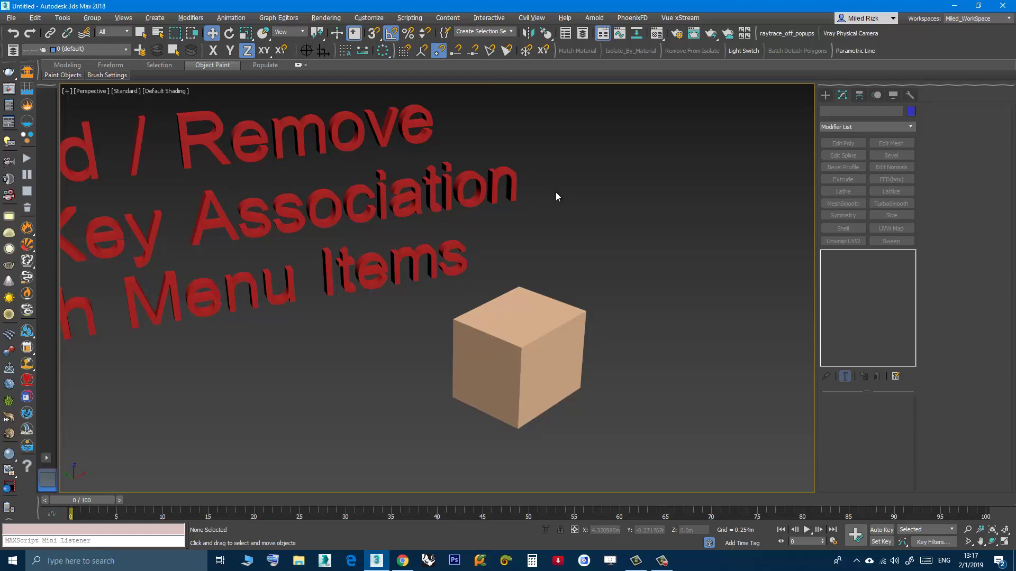
Reopen Customize User Interface and start renaming the Interactive menu entry
{"action": "left_click", "coordinate": [361, 20]}
{"action": "left_click", "coordinate": [377, 38]}
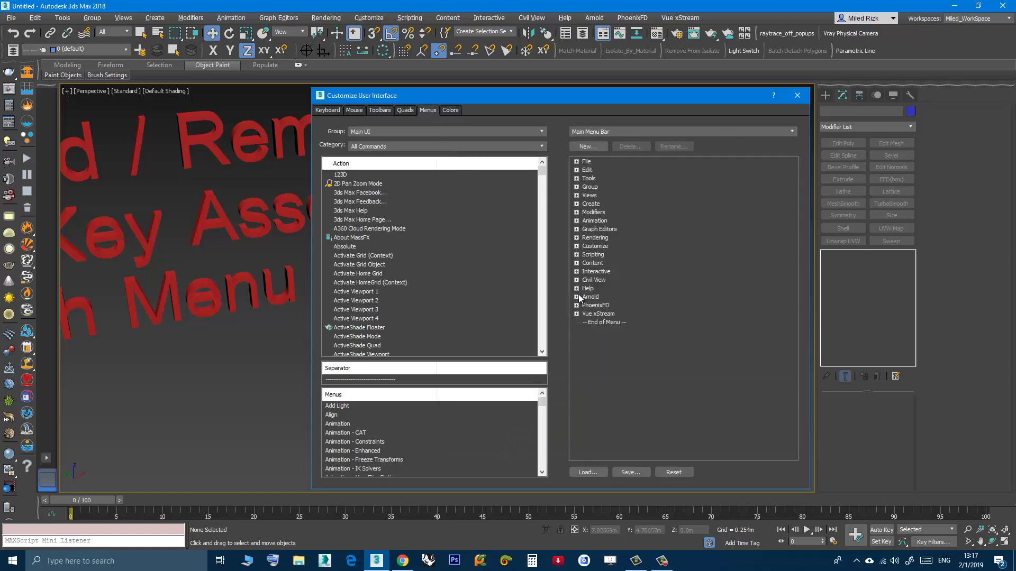
{"action": "left_click", "coordinate": [595, 271]}
{"action": "right_click", "coordinate": [596, 272]}
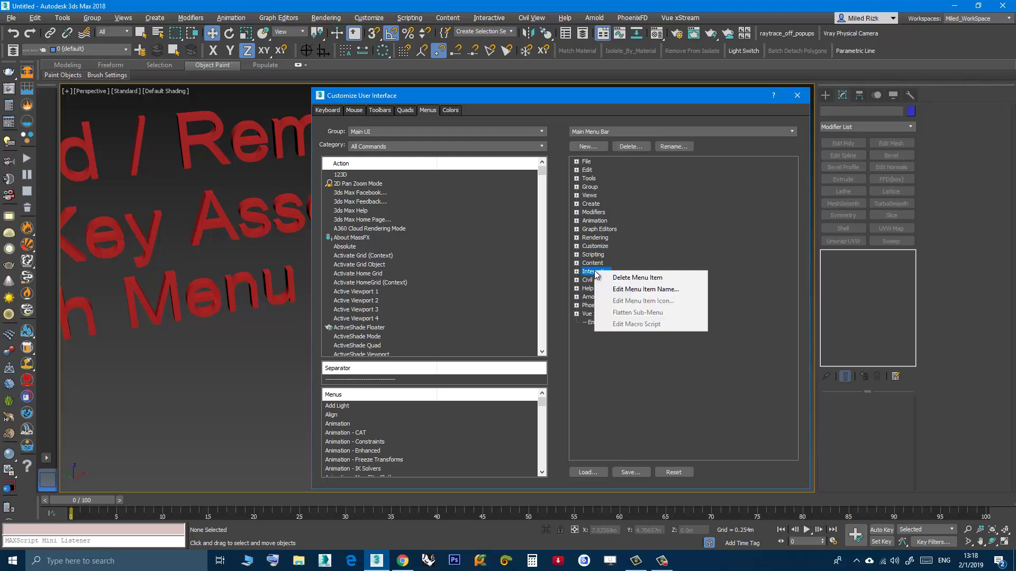
{"action": "left_click", "coordinate": [617, 291]}
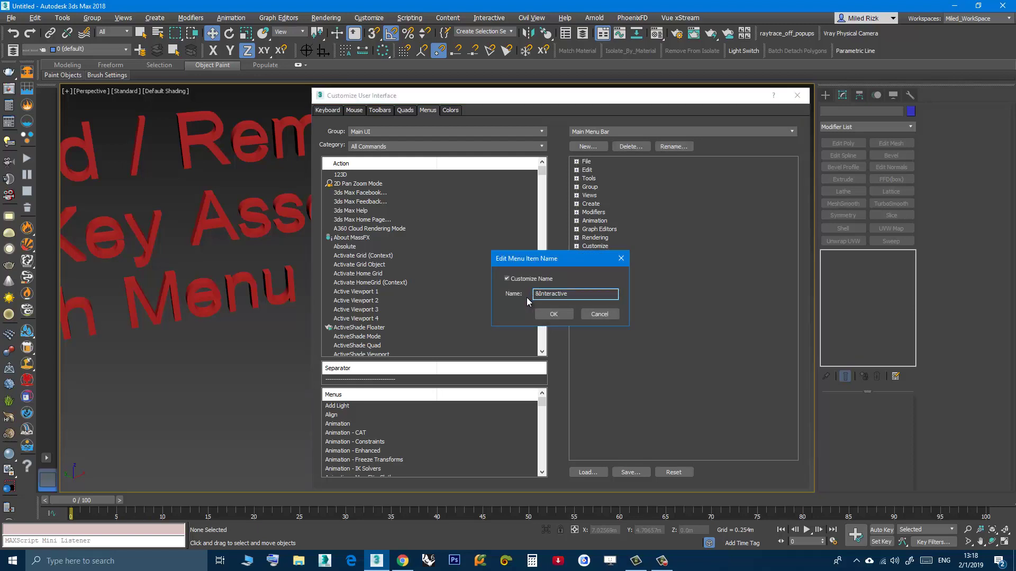
Remove the & so the name reads plain Interactive, confirm, and close the dialog
{"action": "key", "text": "Home"}
{"action": "key", "text": "Delete"}
{"action": "left_click", "coordinate": [558, 317]}
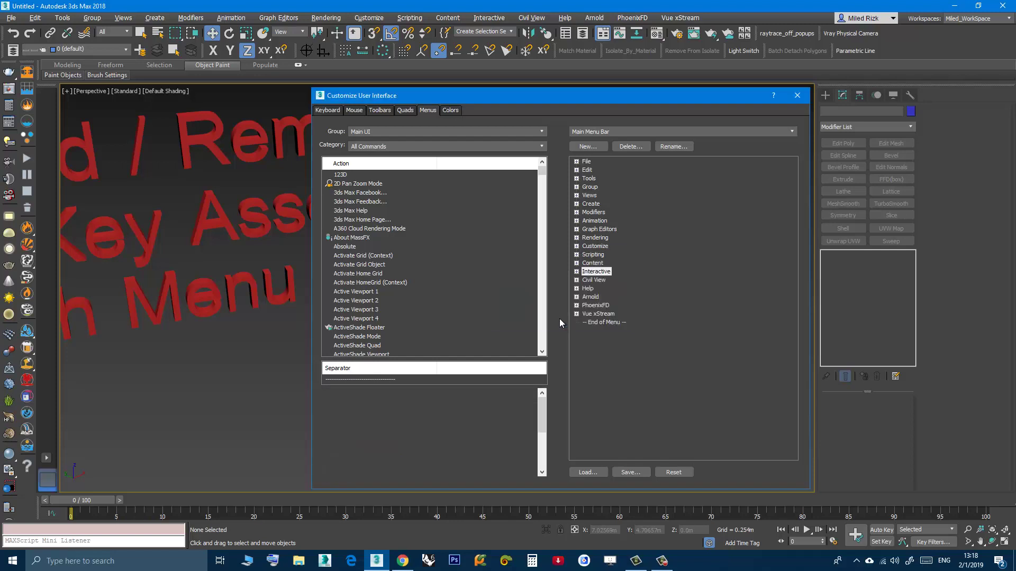
{"action": "left_click", "coordinate": [797, 96]}
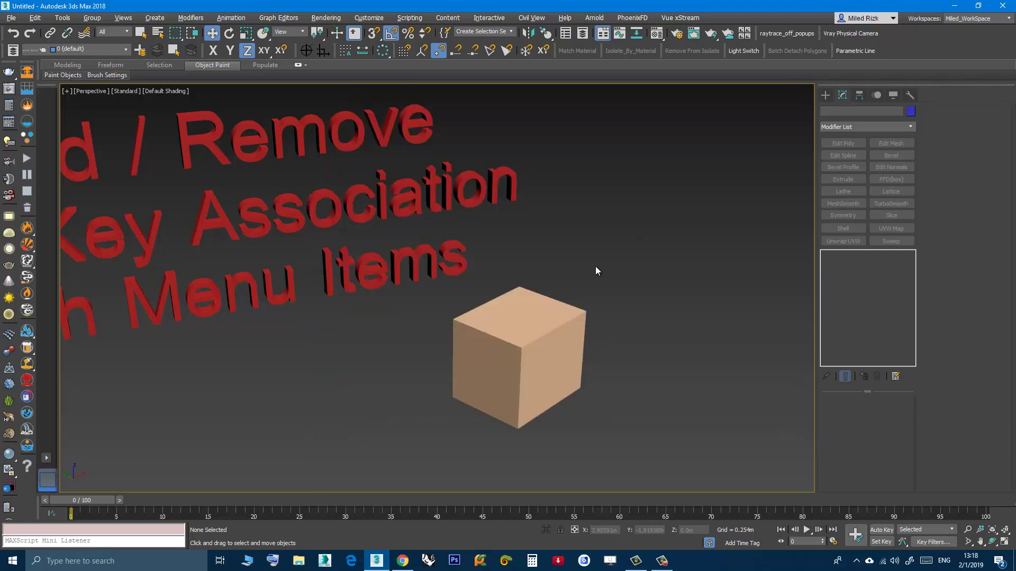
{"action": "middle_click_drag", "start_coordinate": [561, 262], "coordinate": [540, 223], "text": "alt"}
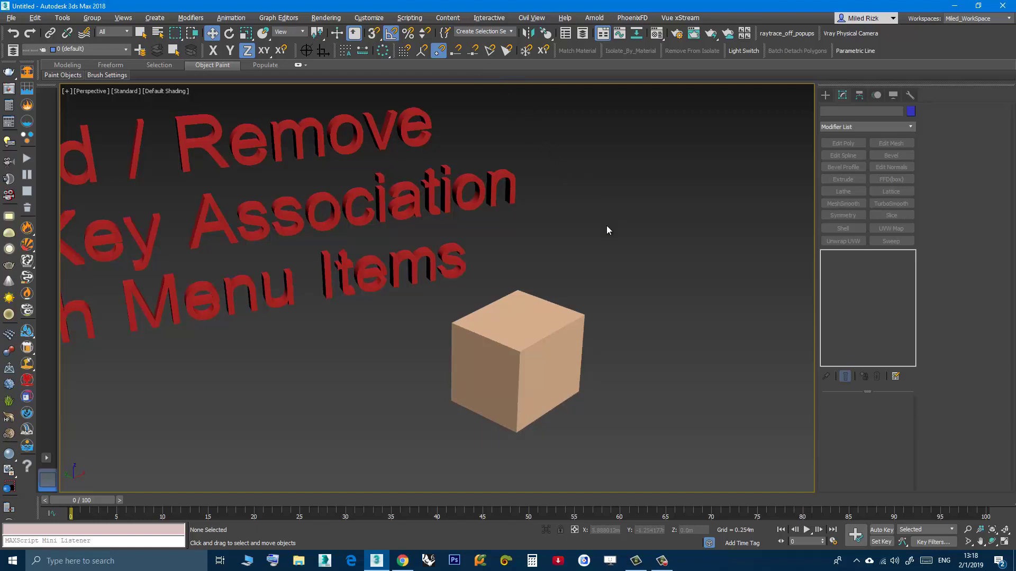
{"action": "key", "text": "alt+n"}
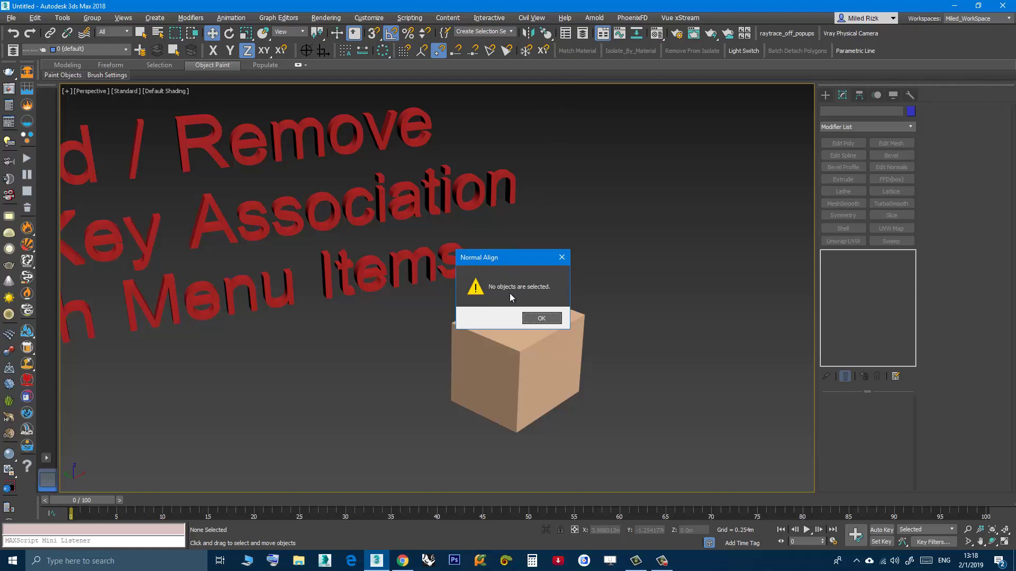
{"action": "left_click", "coordinate": [540, 318]}
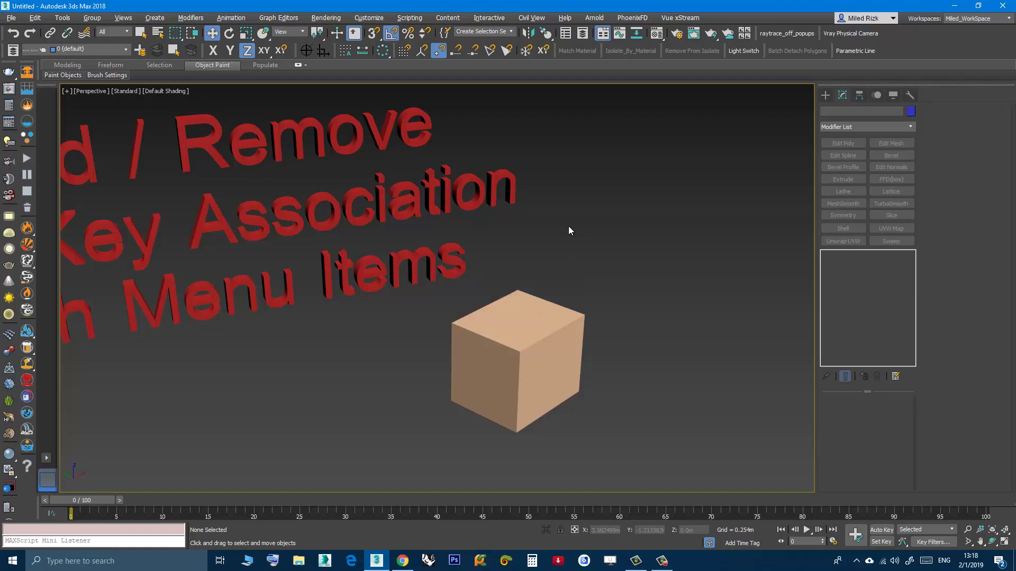
{"action": "mouse_move", "coordinate": [323, 308]}
{"action": "middle_mouse_down"}
{"action": "mouse_move", "coordinate": [399, 313]}
{"action": "mouse_move", "coordinate": [398, 324]}
{"action": "mouse_move", "coordinate": [375, 242]}
{"action": "mouse_move", "coordinate": [389, 257]}
{"action": "middle_mouse_up"}
{"action": "scroll", "coordinate": [388, 320], "scroll_direction": "down", "scroll_amount": 2}
{"action": "scroll", "coordinate": [418, 327], "scroll_direction": "down", "scroll_amount": 2}
{"action": "scroll", "coordinate": [408, 334], "scroll_direction": "down", "scroll_amount": 1}
{"action": "scroll", "coordinate": [395, 317], "scroll_direction": "down", "scroll_amount": 1}
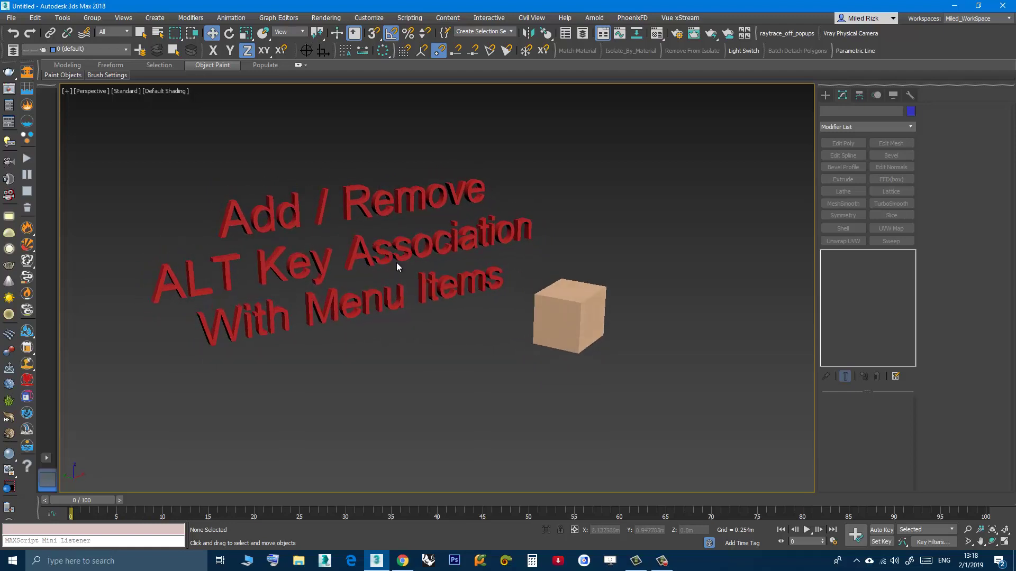